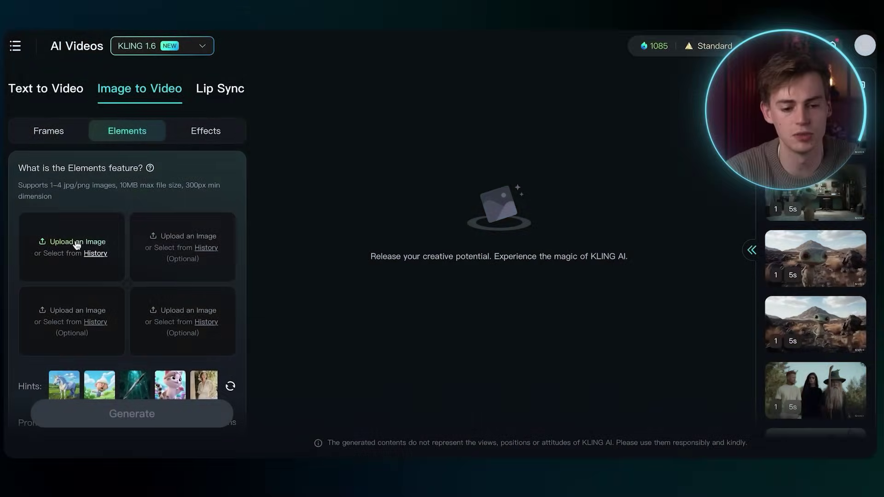
Upload the Egyptian pharaoh picture as the first element and begin choosing the second picture
click(77, 245)
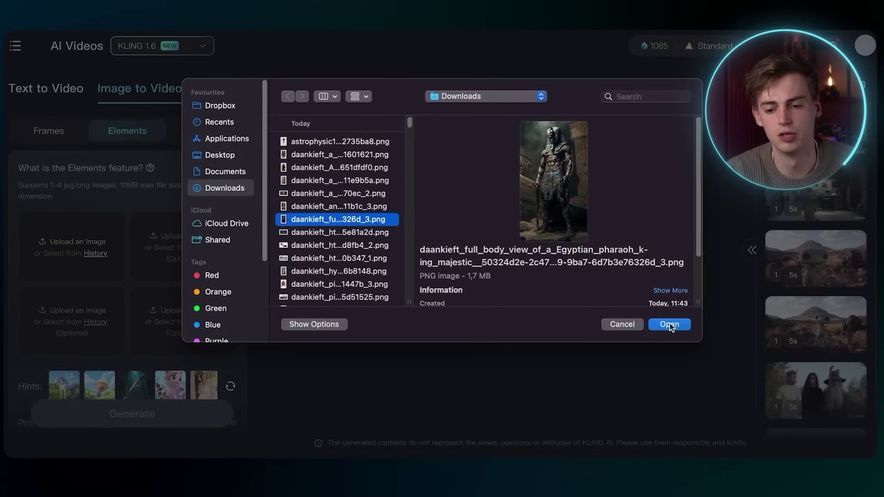
click(669, 325)
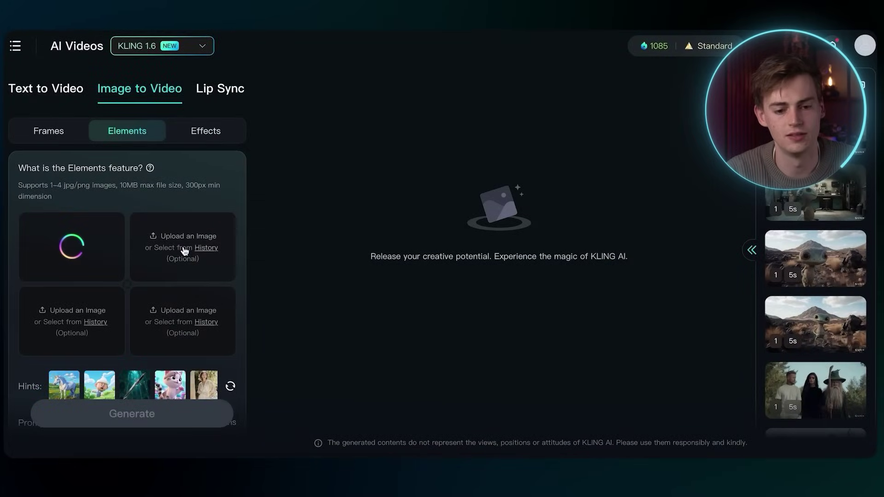
click(178, 237)
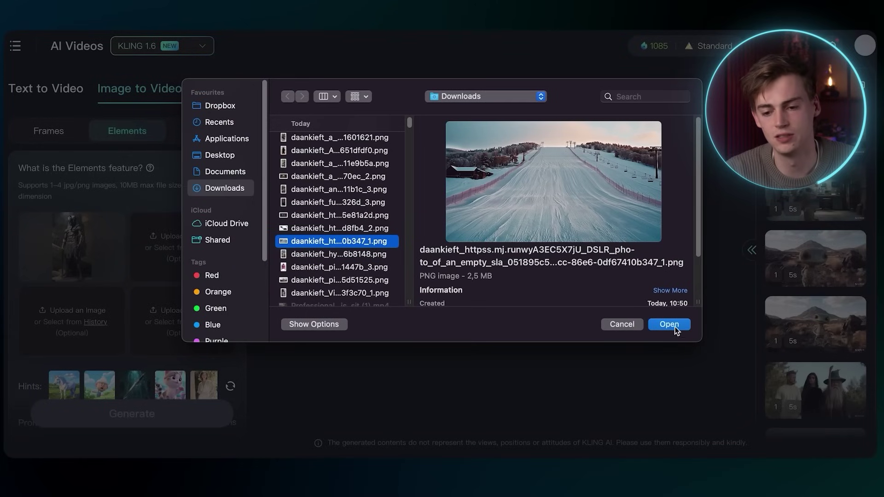
key(Up)
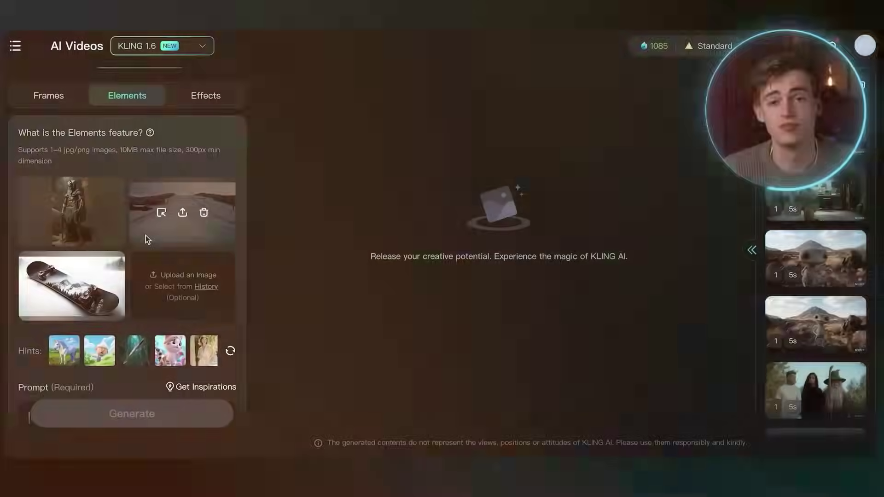
Scroll down to the settings: Professional Mode, 5s, 16:9, Generating Count 2 (70 credits)
scroll(146, 236, down, 3)
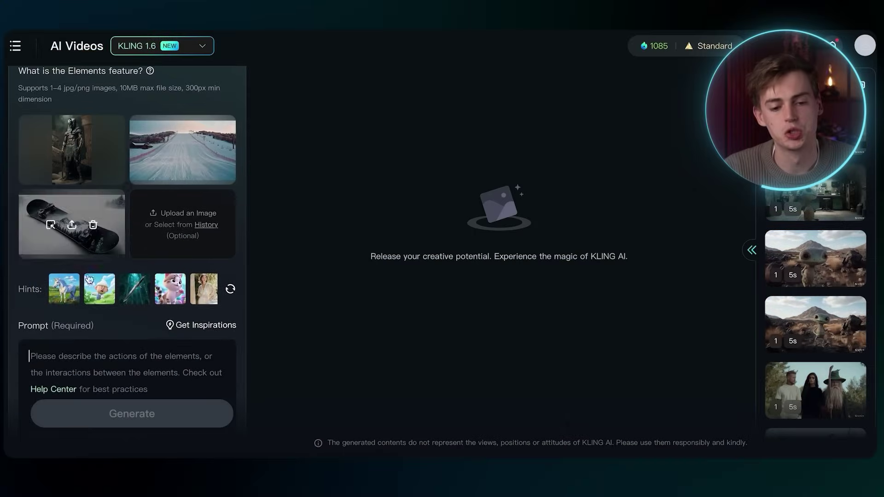
scroll(124, 316, down, 1)
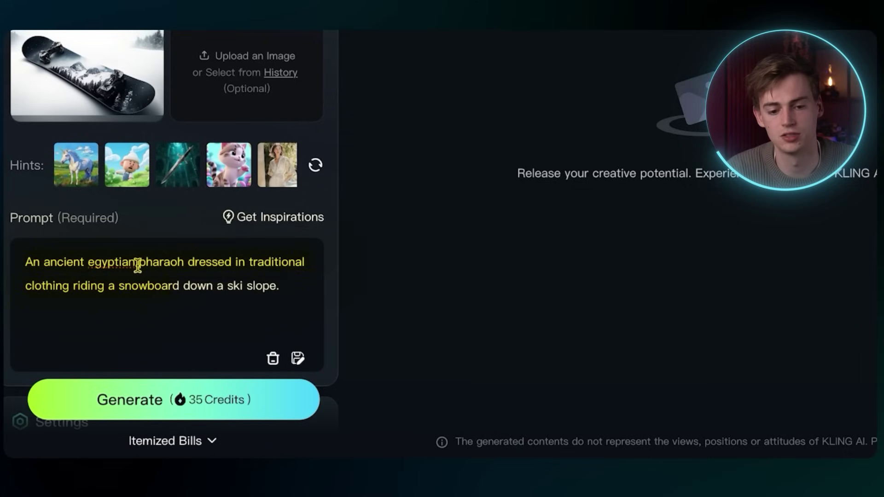
mouse_move(281, 91)
scroll(203, 402, down, 2)
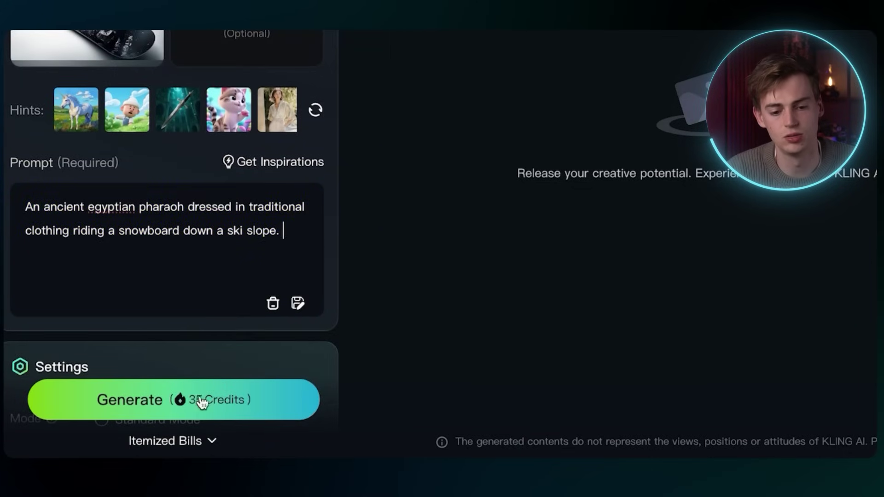
scroll(182, 324, down, 8)
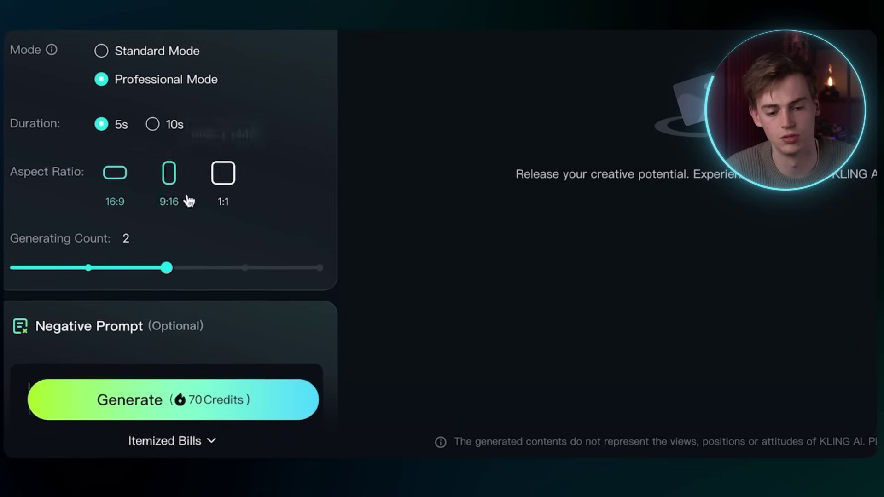
Generate the two pharaoh snowboarding clips and watch each one in the enlarged preview
click(149, 397)
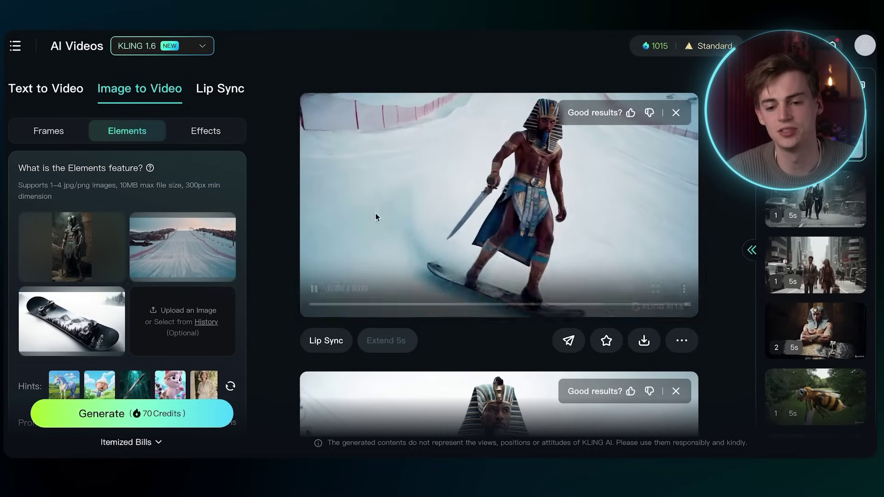
click(405, 220)
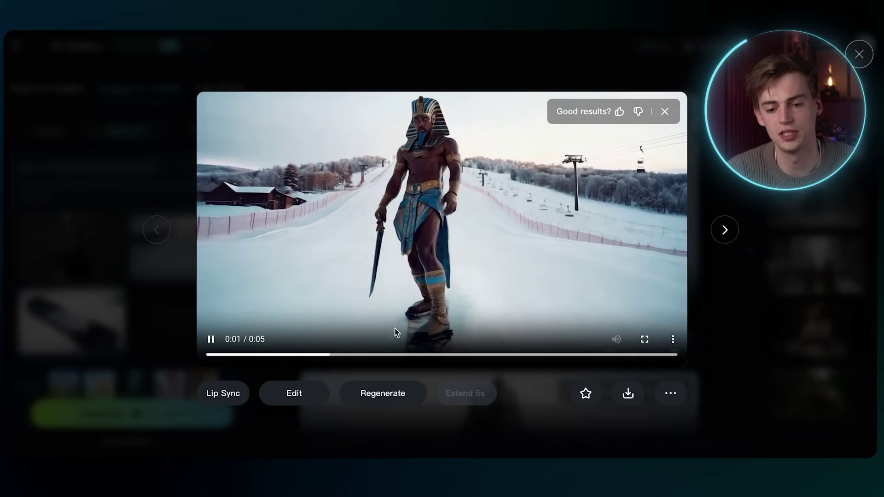
click(112, 199)
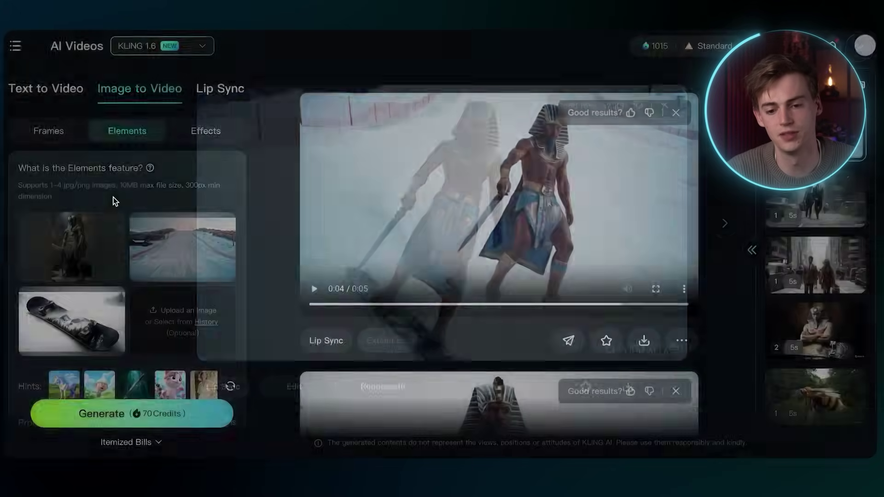
scroll(523, 173, down, 5)
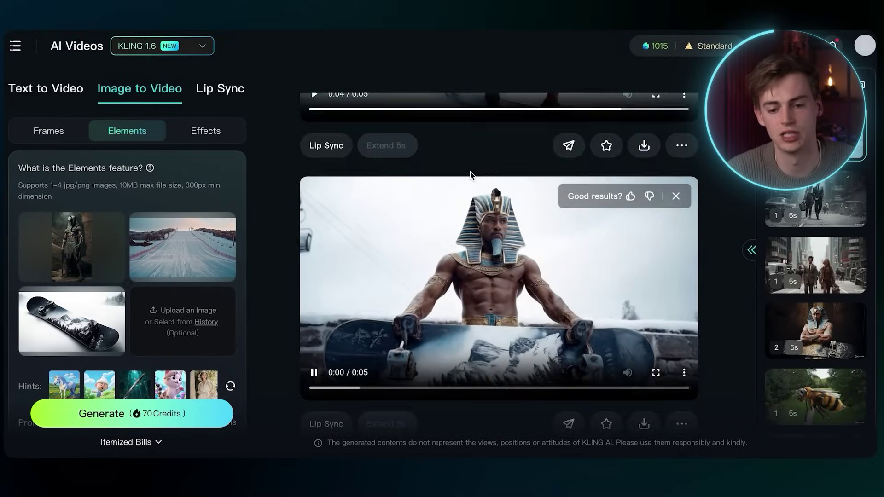
click(444, 225)
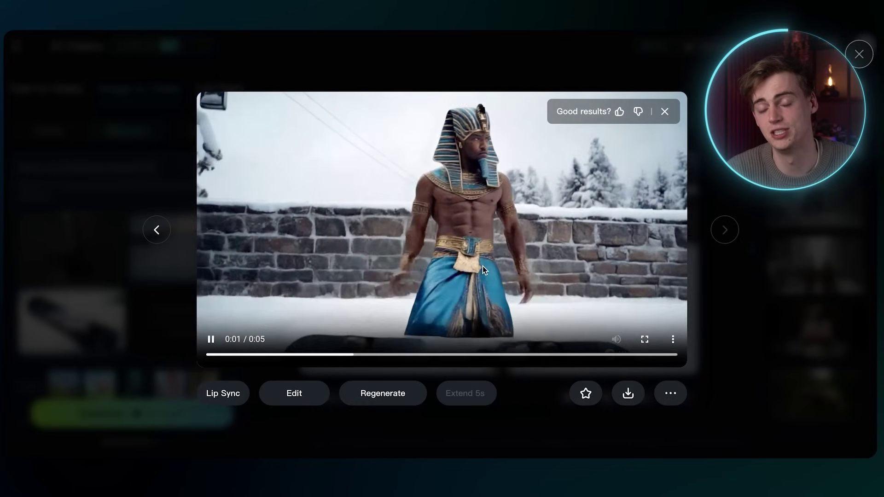
click(265, 351)
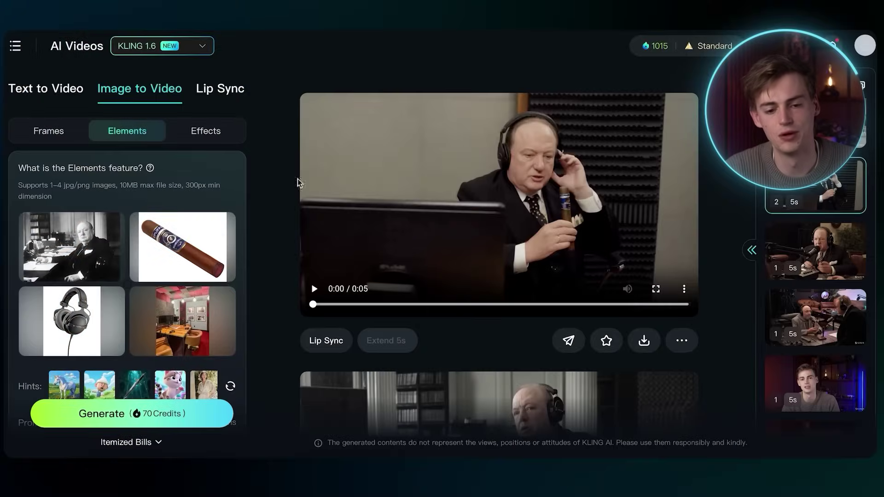
Play the clip of the elderly man wearing headphones and smoking a cigar
mouse_move(57, 239)
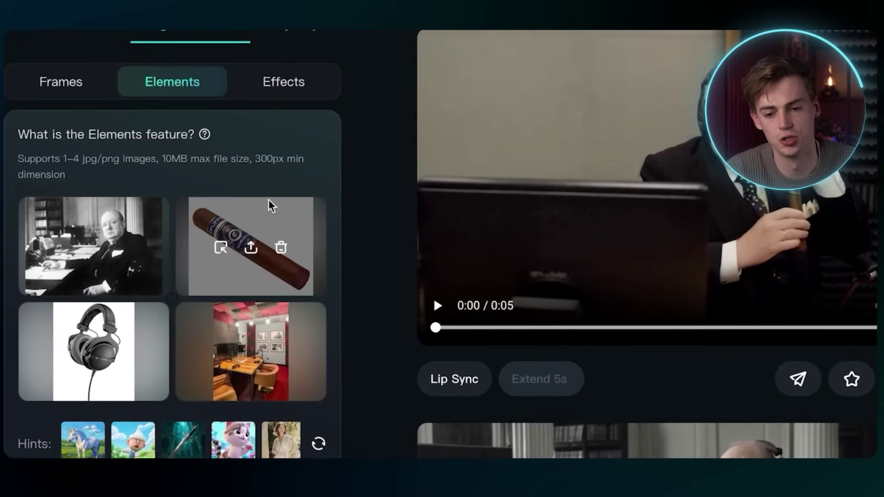
mouse_move(66, 333)
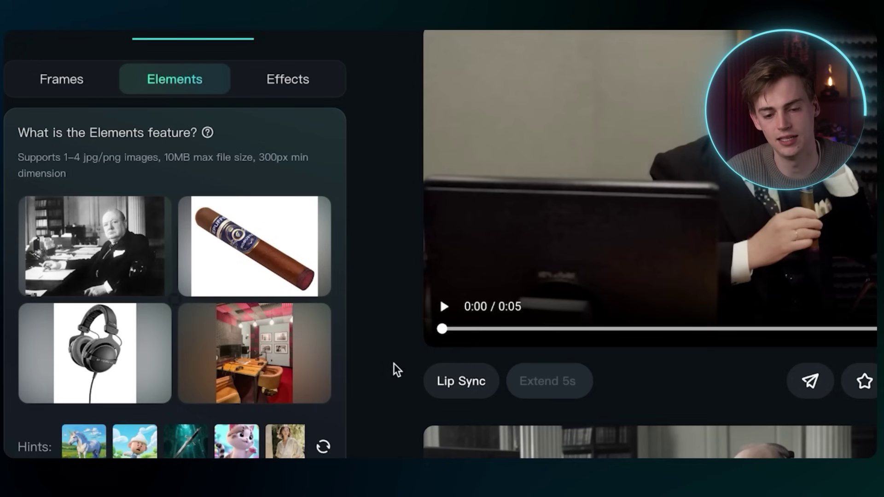
click(445, 306)
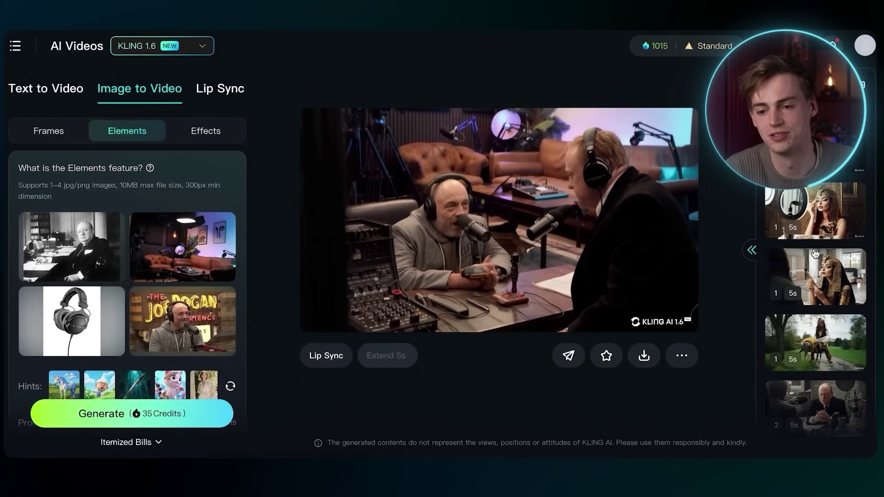
Load and play the Egyptian queen's ring-light make-up clip, preview it enlarged, and rewind it
click(815, 231)
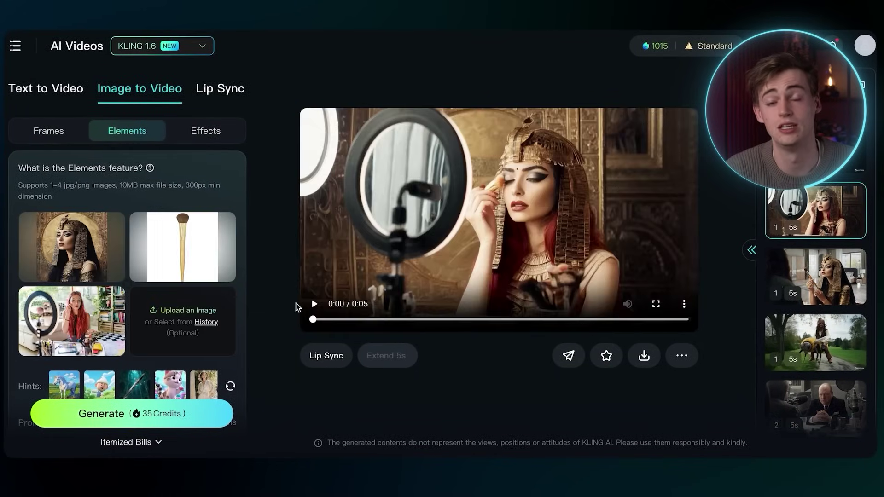
click(314, 304)
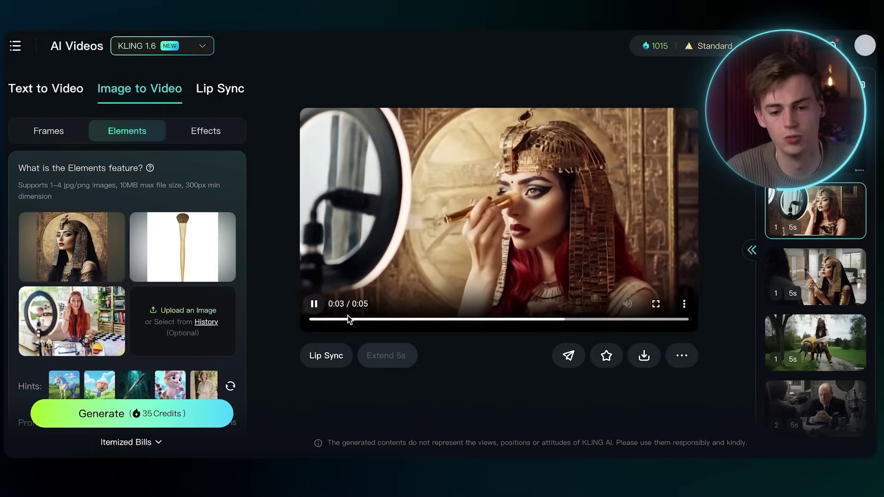
click(343, 323)
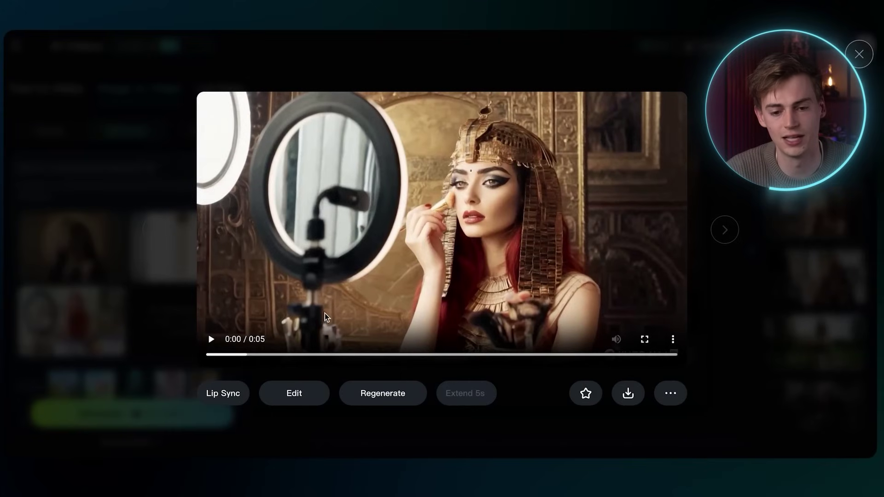
click(708, 135)
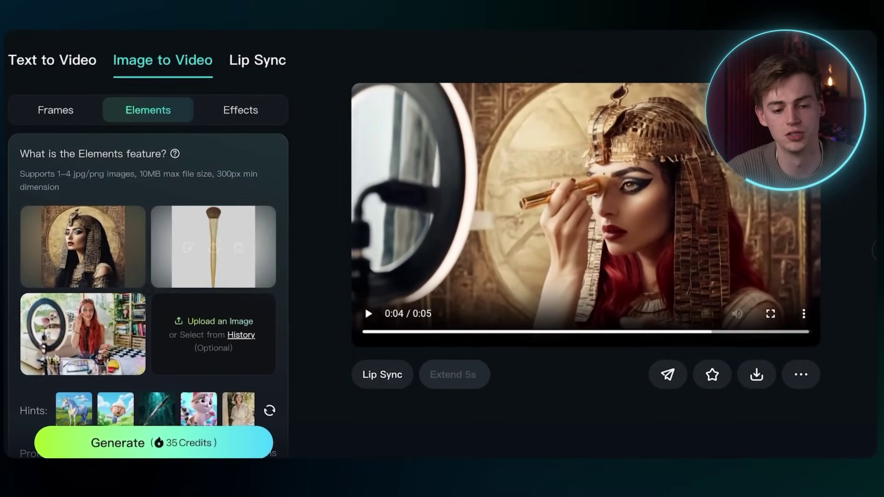
mouse_move(45, 337)
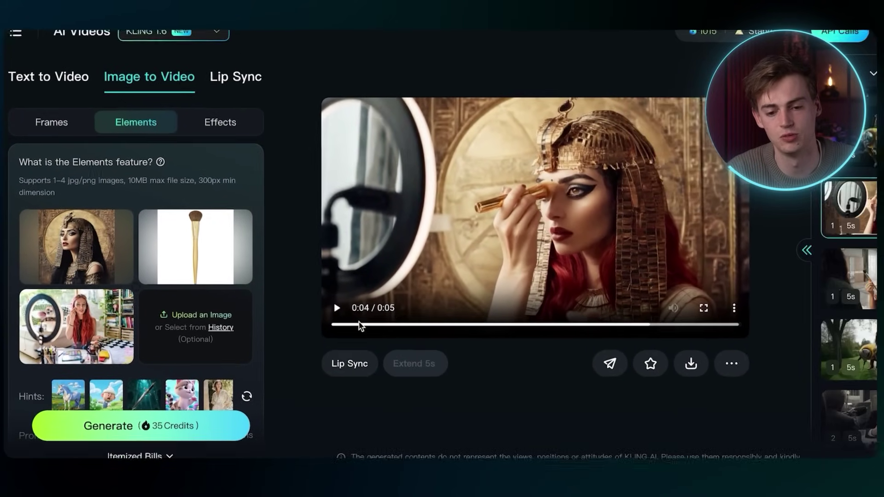
click(361, 325)
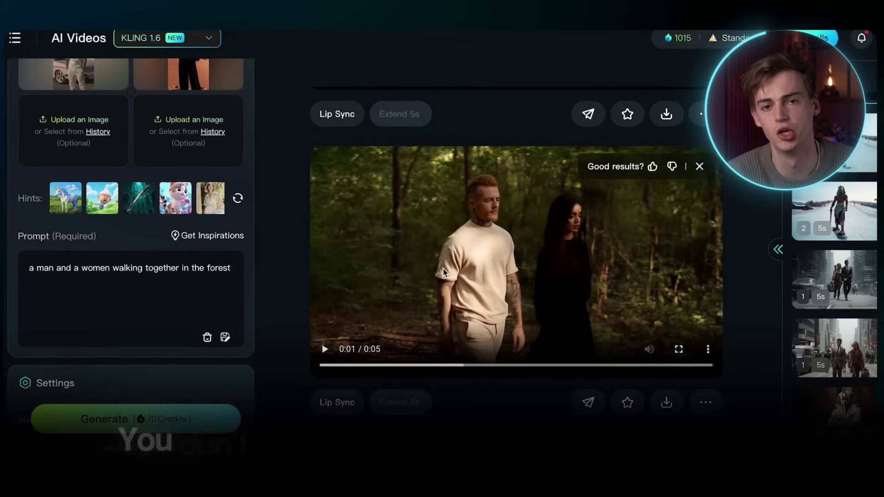
Remove the snowboard image from the elements
scroll(85, 209, up, 5)
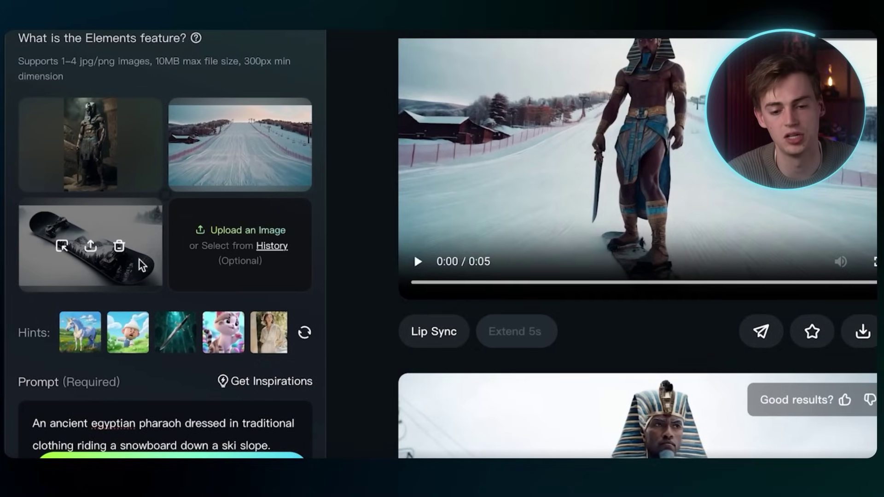
scroll(324, 173, down, 4)
click(119, 246)
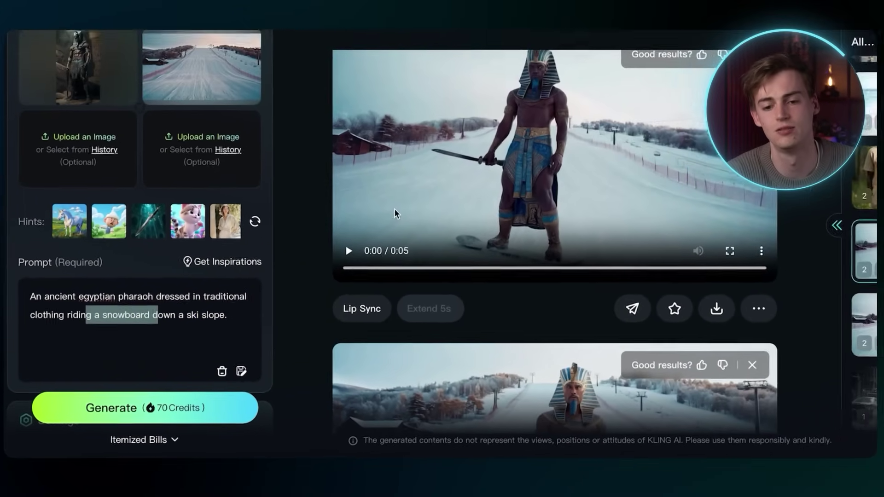
View the pharaoh clip in the large player, then load the forest couple clip
click(462, 141)
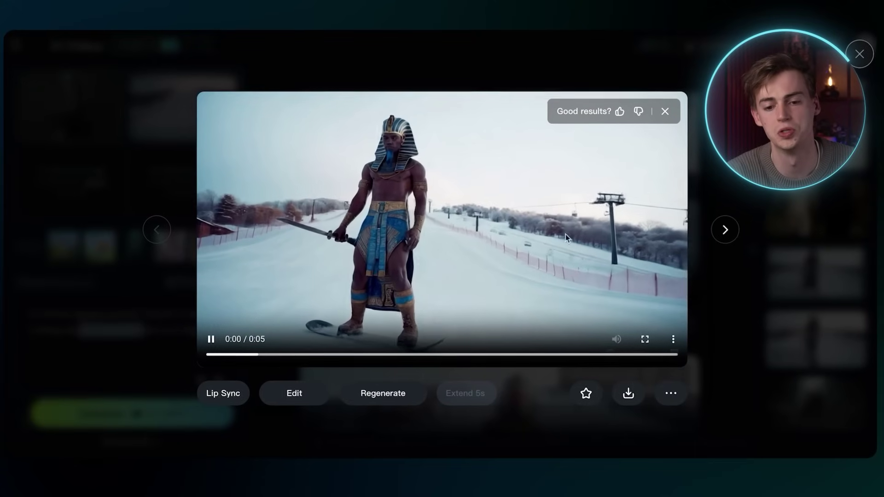
click(821, 200)
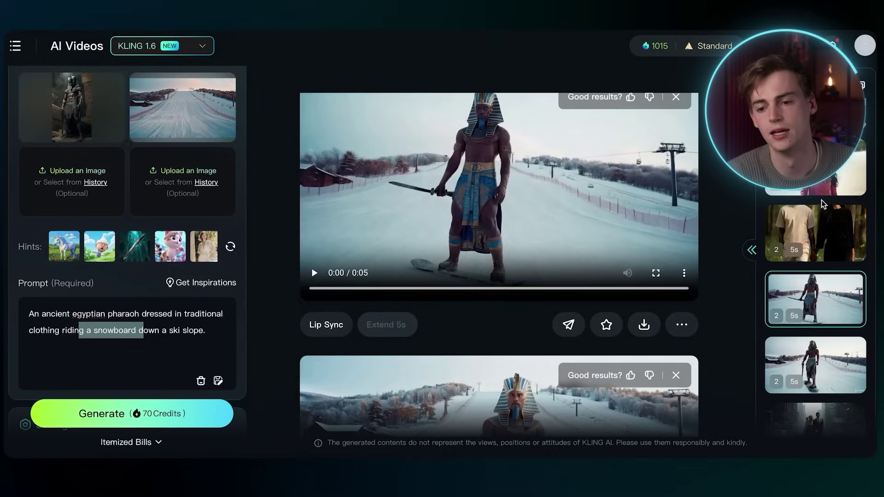
click(816, 236)
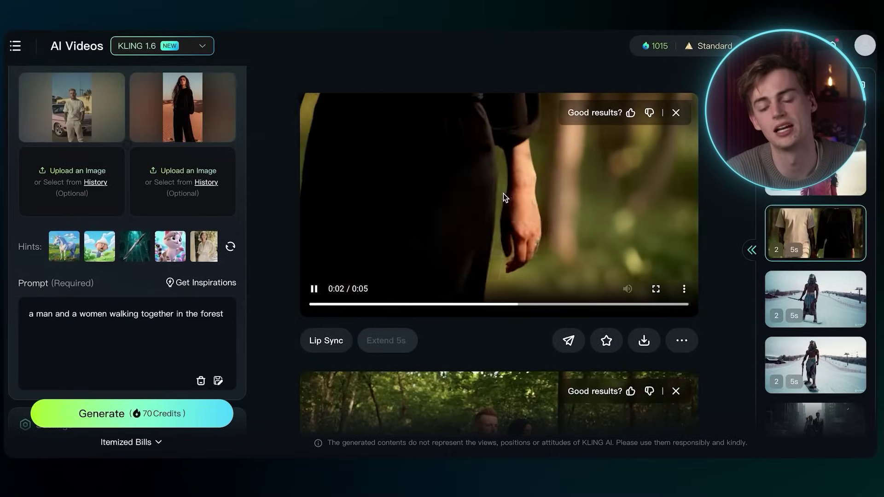
scroll(499, 292, down, 5)
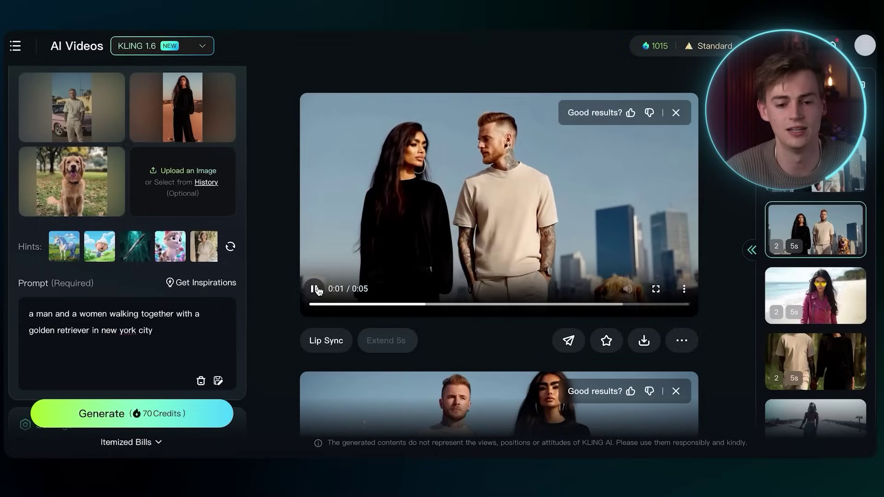
Pause the forest couple clip that is playing
click(315, 289)
mouse_move(105, 185)
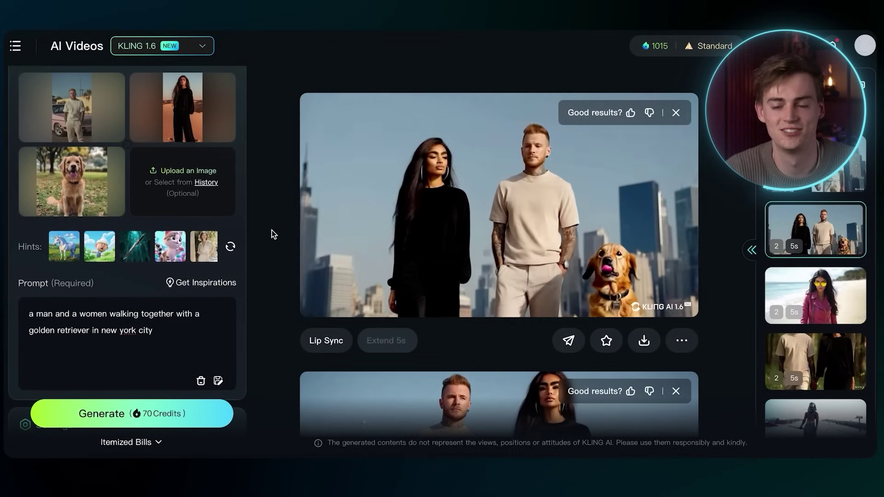
Scroll through the couple-with-golden-retriever New York City results
scroll(322, 239, down, 5)
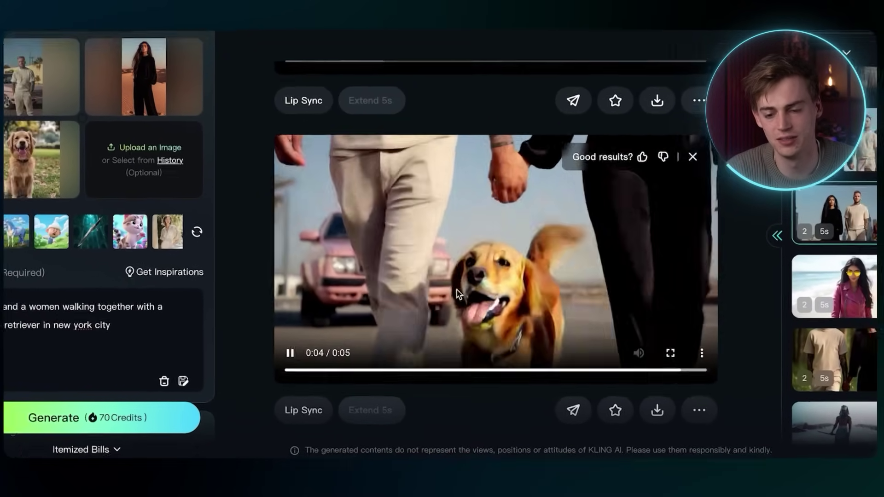
scroll(460, 253, down, 2)
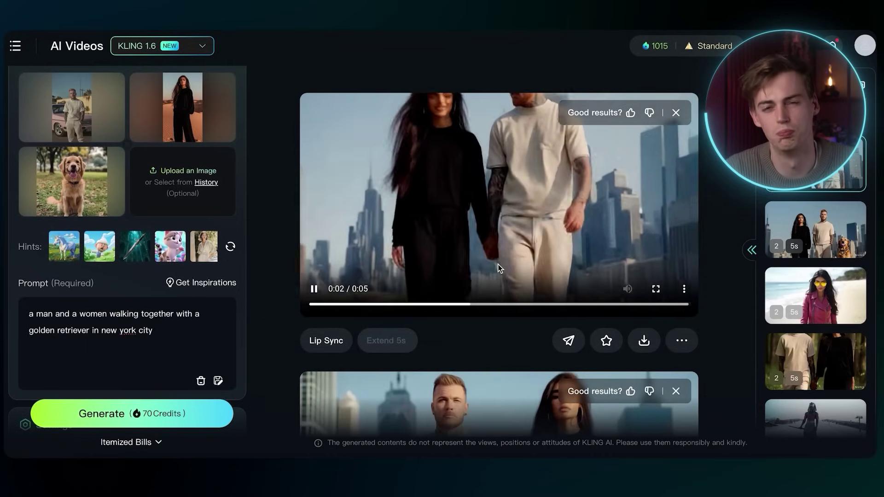
scroll(499, 263, down, 5)
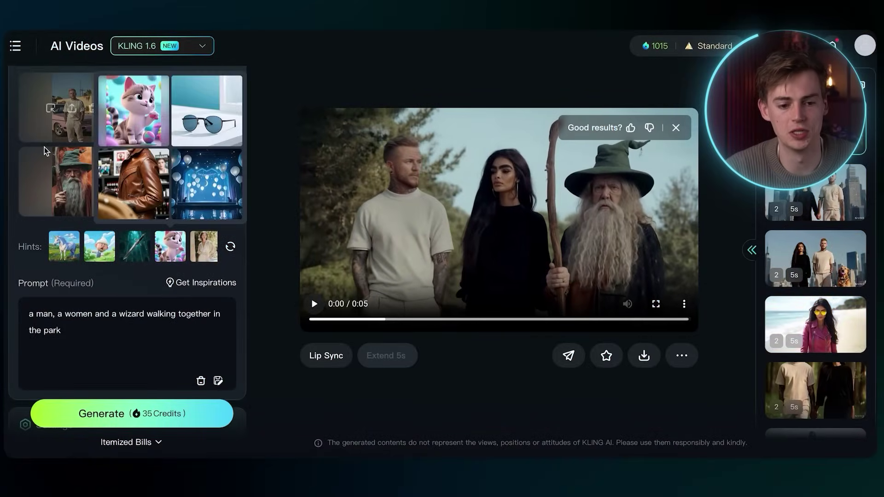
Open the crop selection on the wizard image and play the man, woman and wizard park clip
click(50, 184)
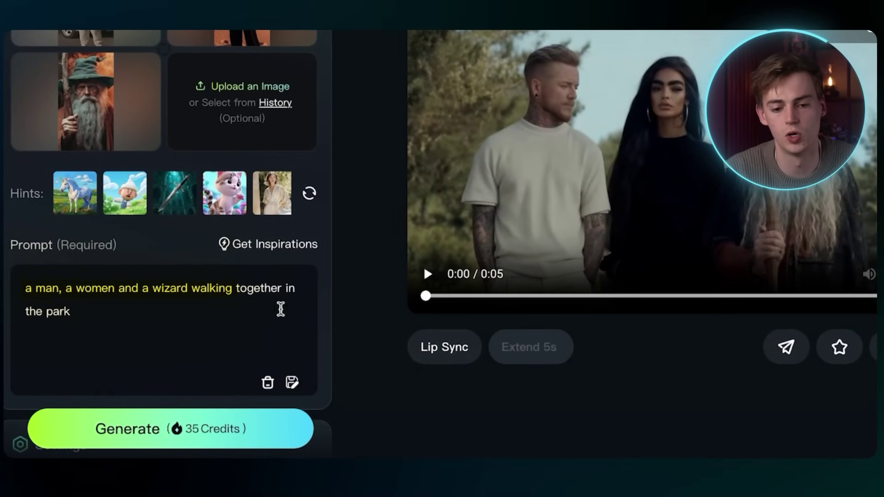
click(425, 277)
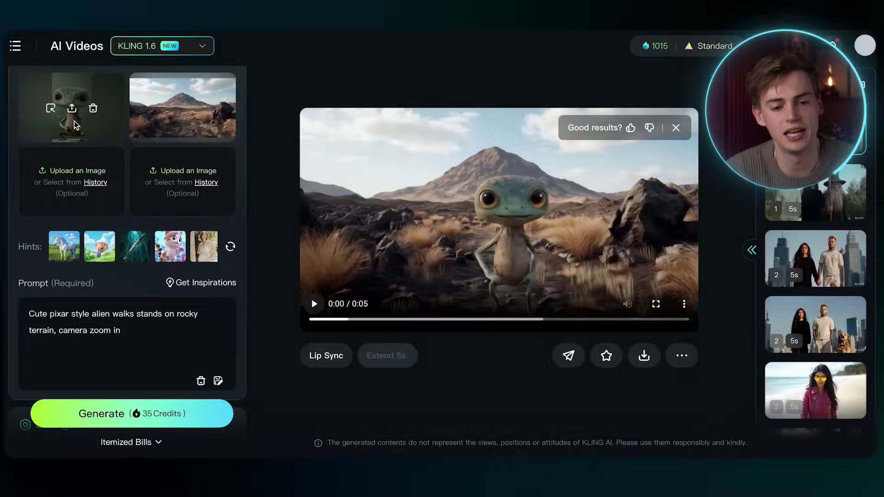
Check the alien image's element selection and play the alien-on-rocky-terrain clip
click(49, 110)
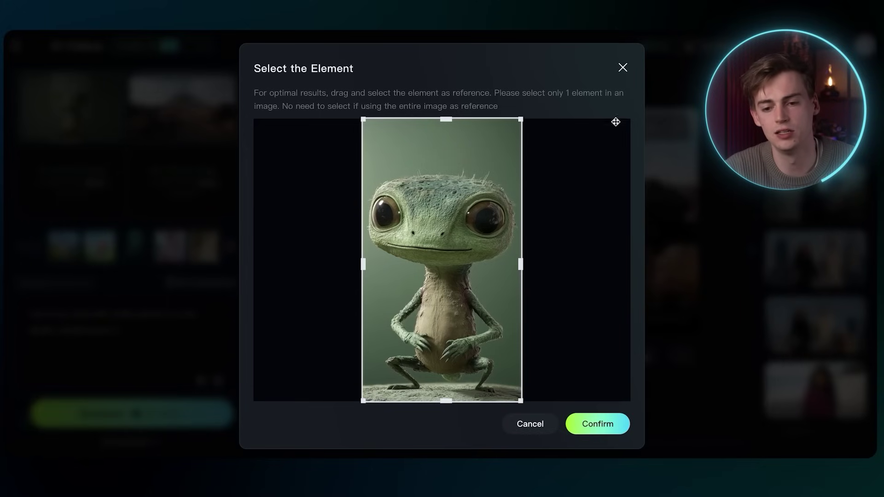
click(624, 69)
click(158, 109)
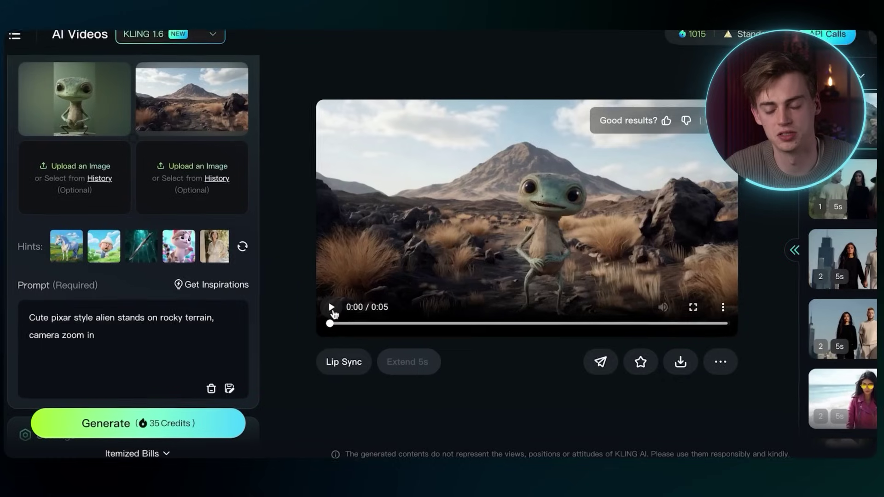
click(332, 307)
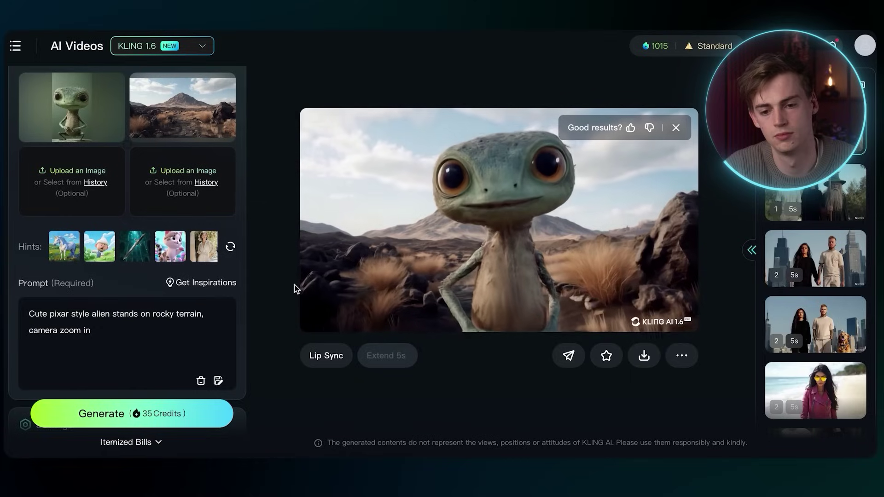
click(499, 184)
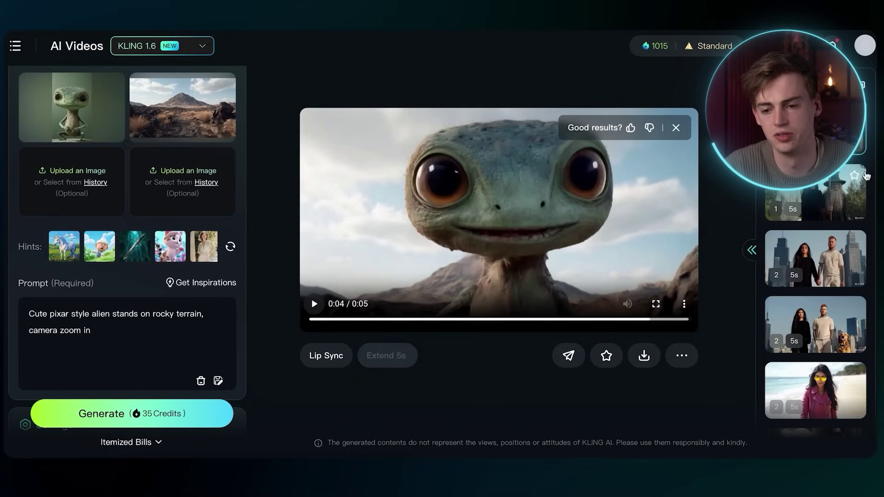
scroll(813, 201, up, 3)
Load the walking alien clip, then the alien dancing in a lab clip, pausing each
click(815, 239)
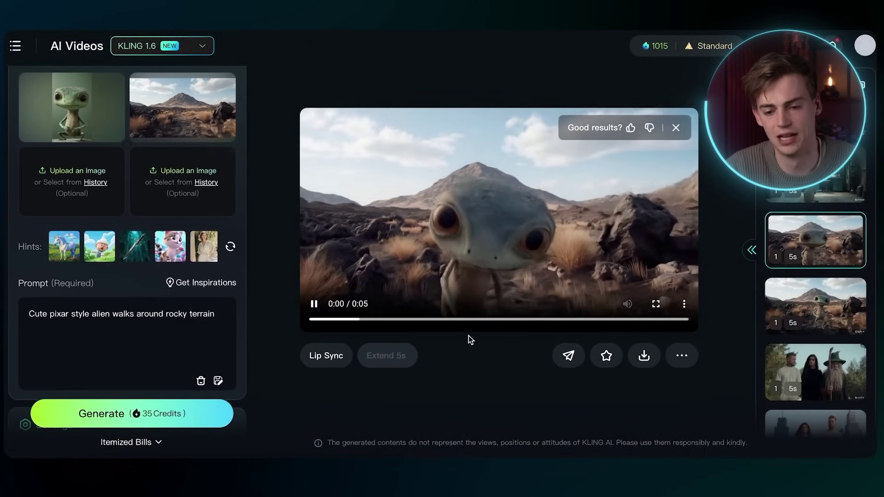
click(473, 289)
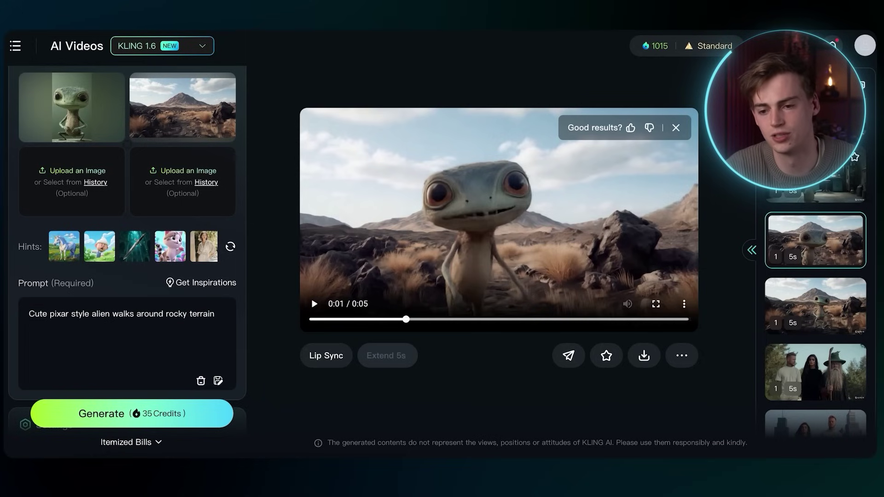
click(801, 196)
click(328, 299)
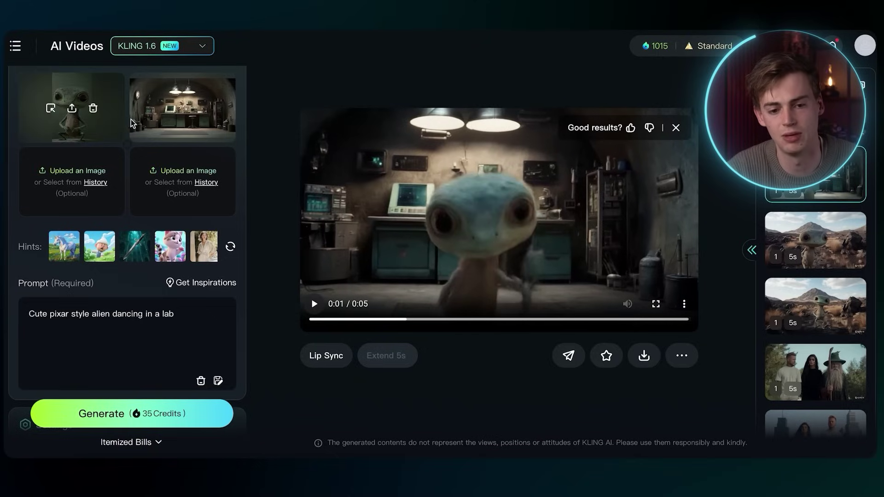
Rewind the alien lab clip to 0:00 and play it from the start
drag(350, 324, 291, 317)
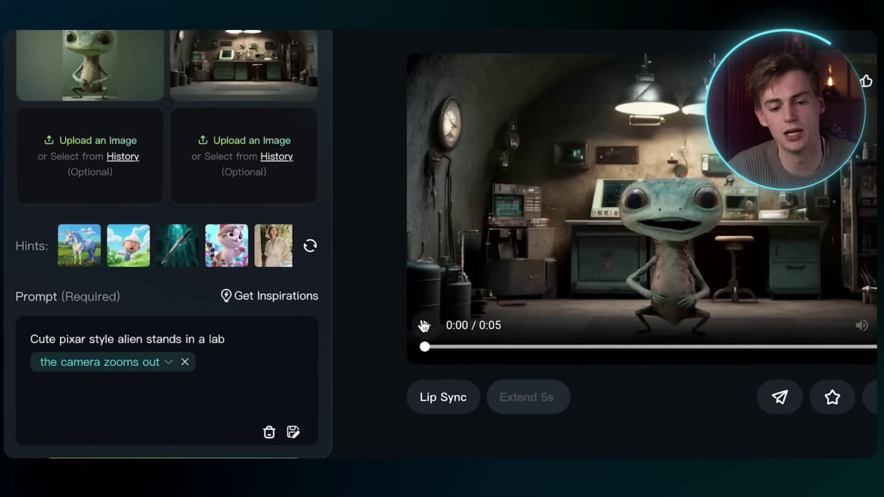
click(424, 325)
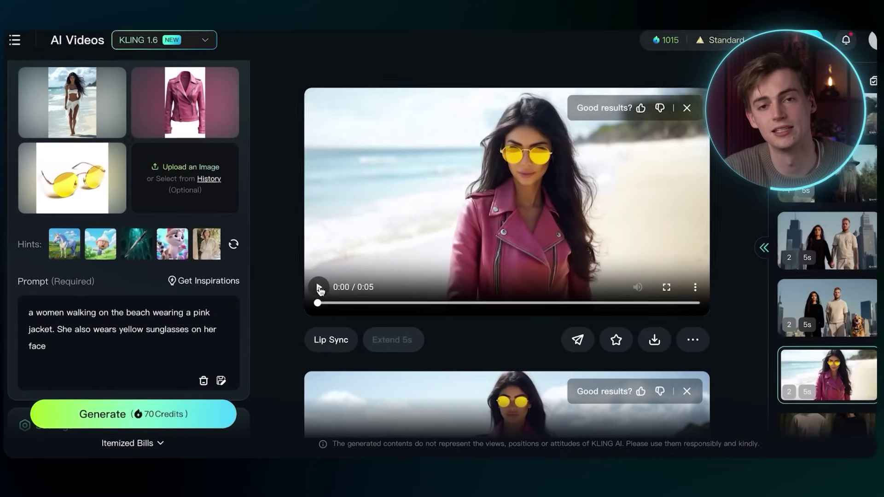
click(320, 289)
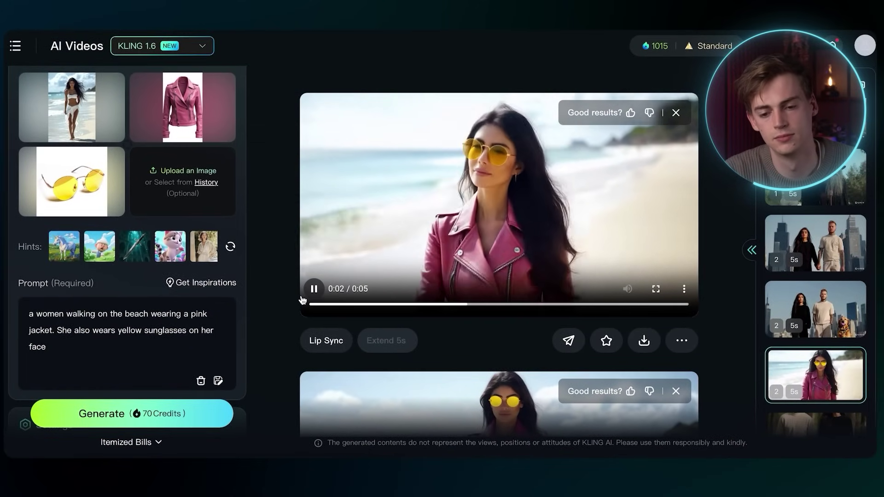
click(313, 291)
scroll(322, 313, down, 5)
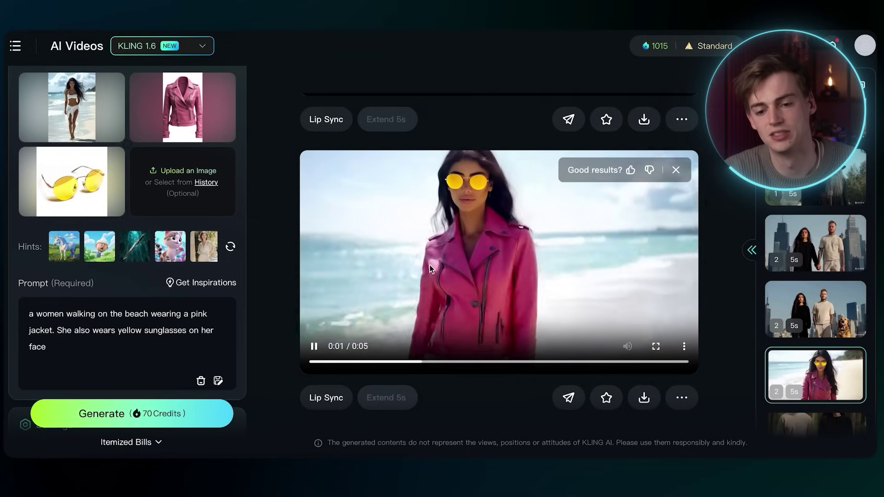